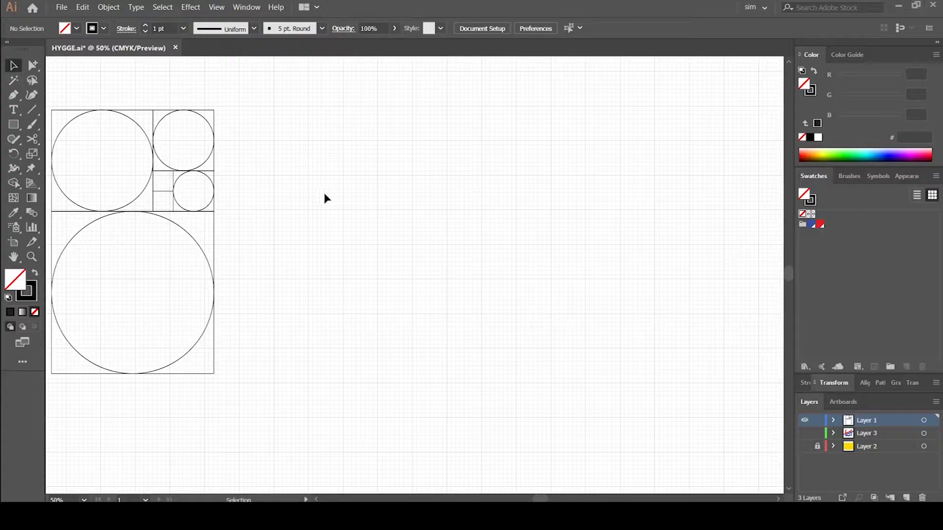
# - Copy the large grid square onto the canvas and add stretched post copies on its left and right edges
pyautogui.moveTo(215, 247); pyautogui.dragTo(529, 237)
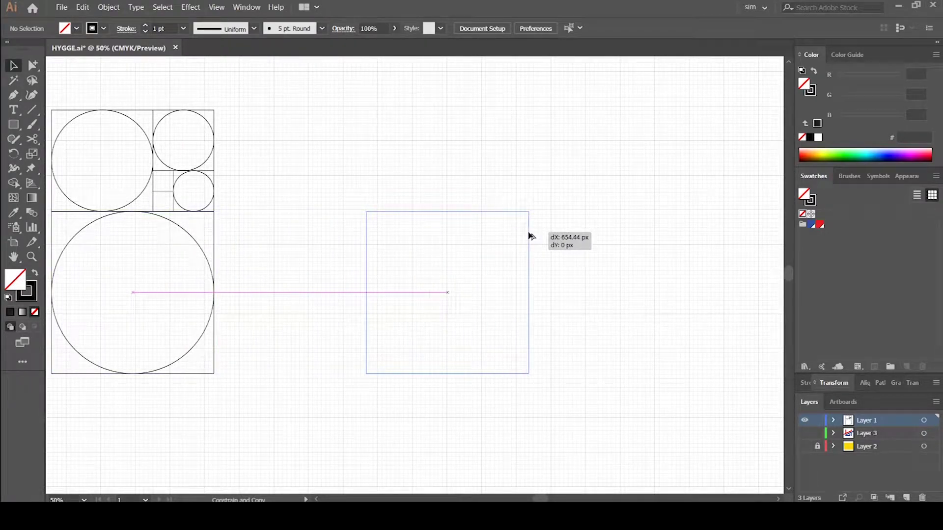
pyautogui.moveTo(530, 236); pyautogui.dragTo(531, 238)
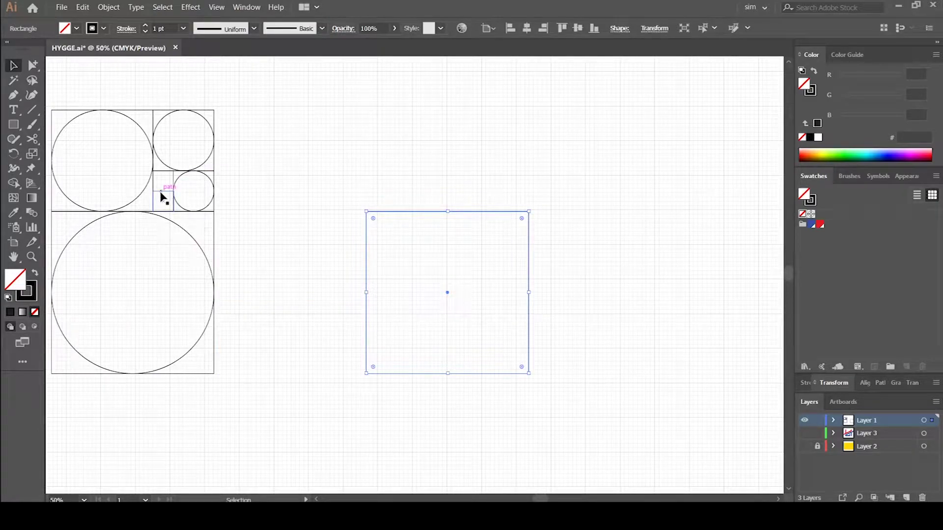
pyautogui.moveTo(161, 192); pyautogui.dragTo(372, 193)
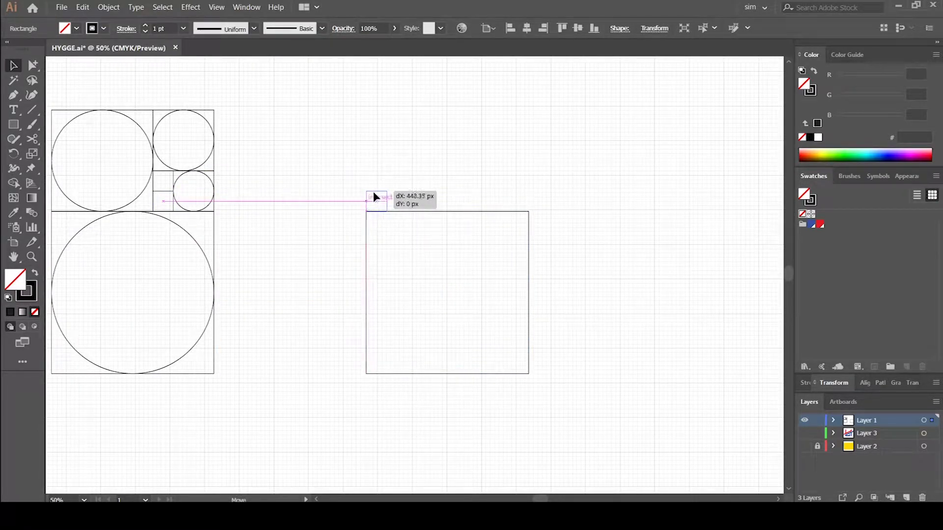
pyautogui.moveTo(374, 192); pyautogui.dragTo(381, 376)
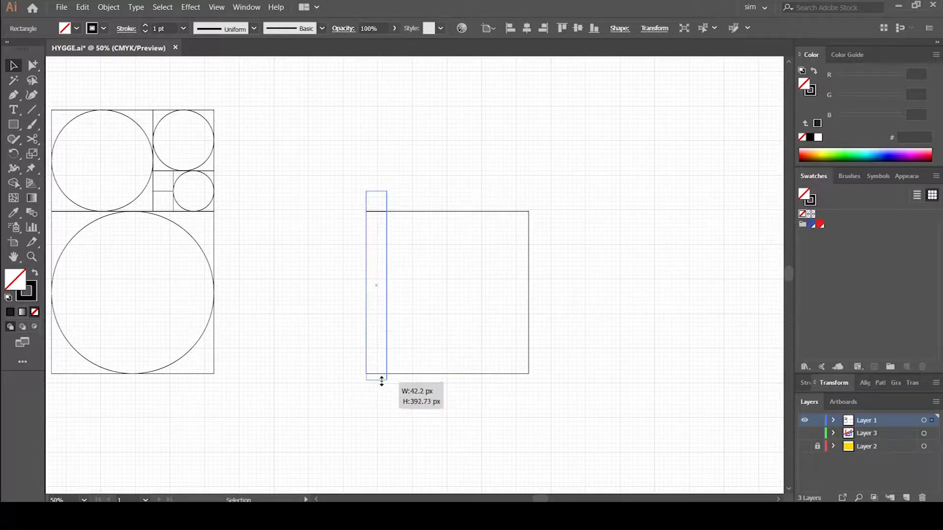
pyautogui.moveTo(382, 376); pyautogui.dragTo(382, 422)
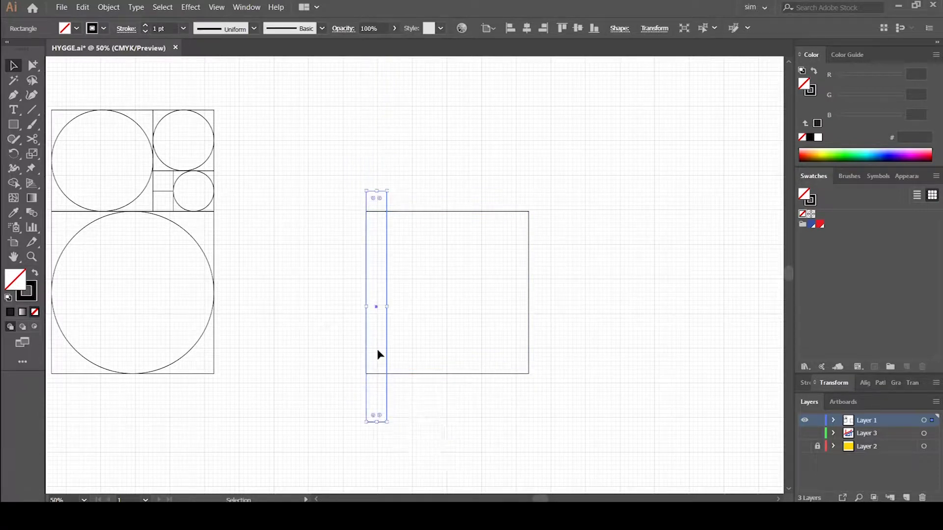
pyautogui.moveTo(375, 309); pyautogui.dragTo(520, 303)
# - Paste a copy of the middle square in front and scale it down to fit between the posts
pyautogui.click(438, 213)
pyautogui.click(82, 7)
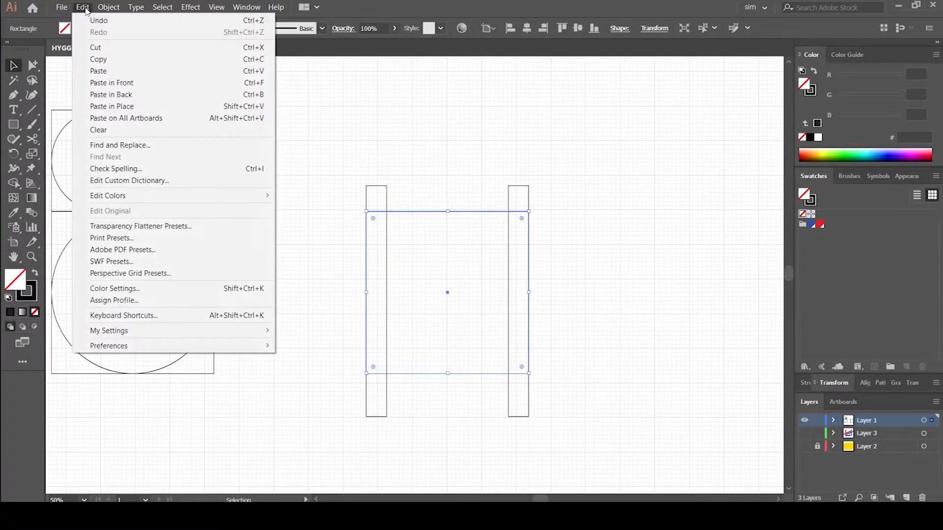
pyautogui.click(99, 58)
pyautogui.click(86, 11)
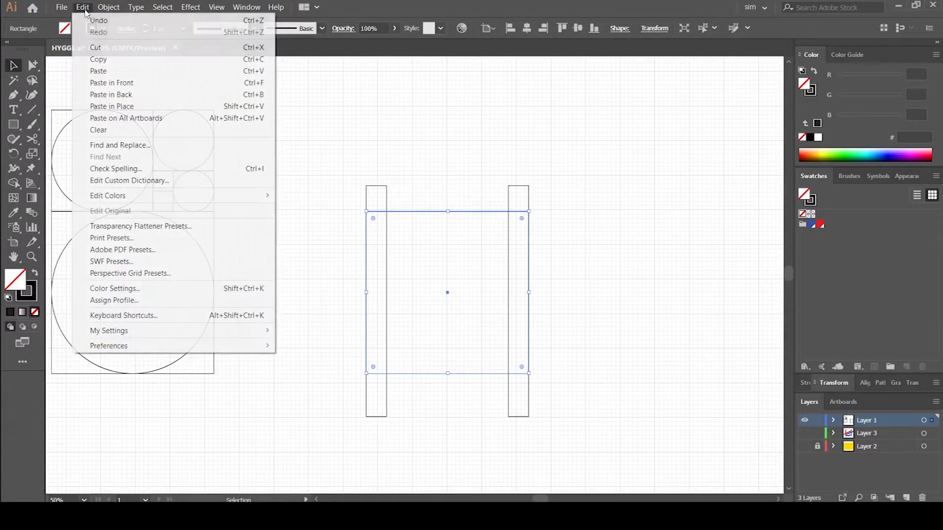
pyautogui.click(108, 81)
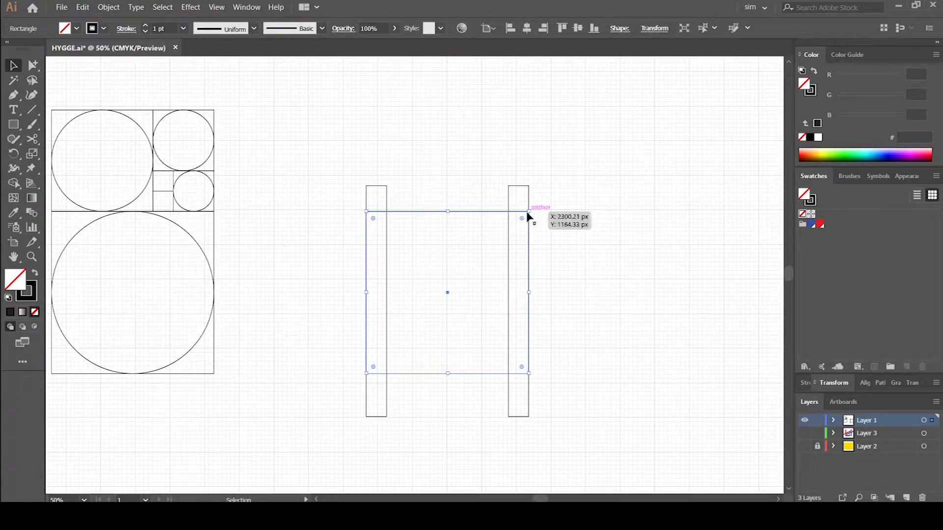
pyautogui.moveTo(529, 211); pyautogui.dragTo(509, 220)
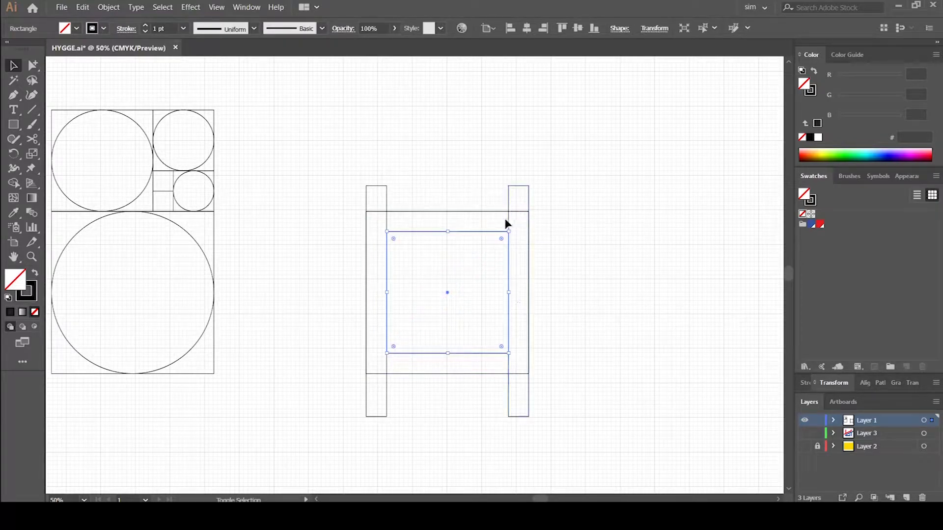
pyautogui.click(420, 174)
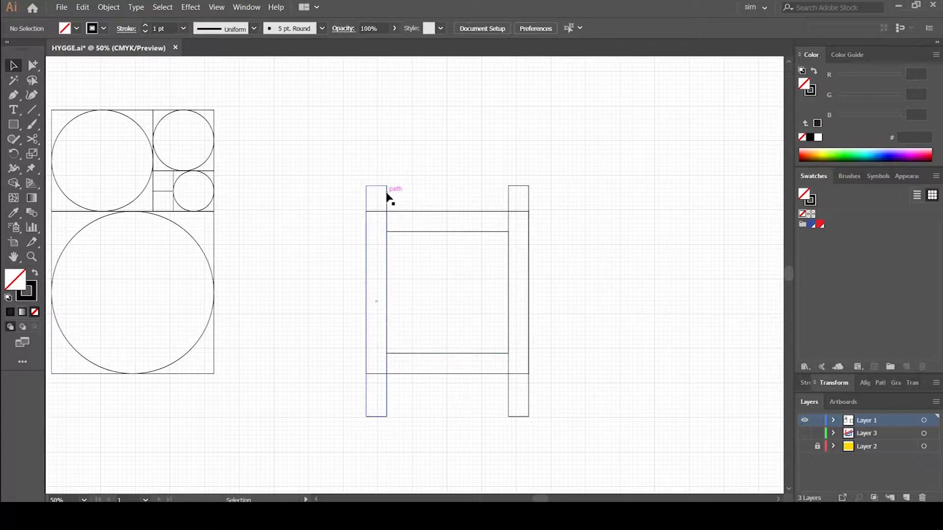
# - Place two post copies side by side to the right of the H
pyautogui.moveTo(388, 197); pyautogui.dragTo(613, 205)
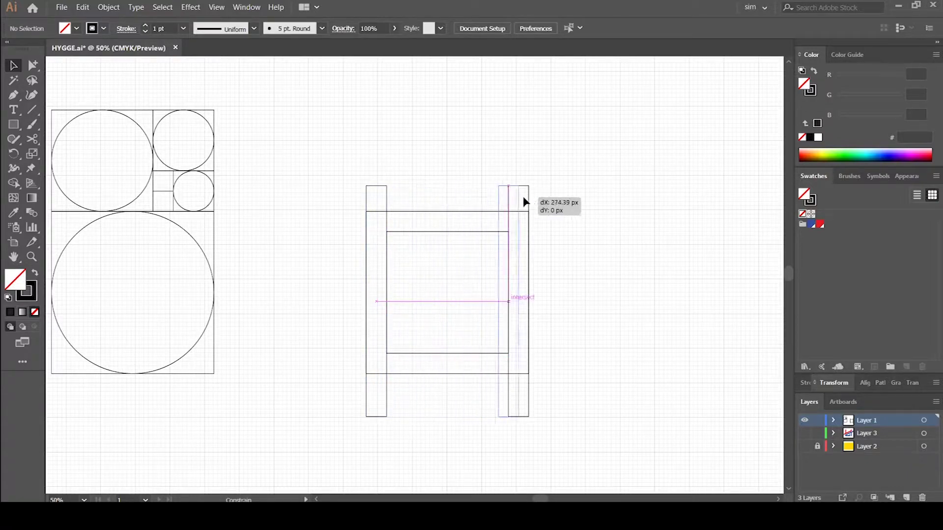
pyautogui.moveTo(613, 205); pyautogui.dragTo(618, 205)
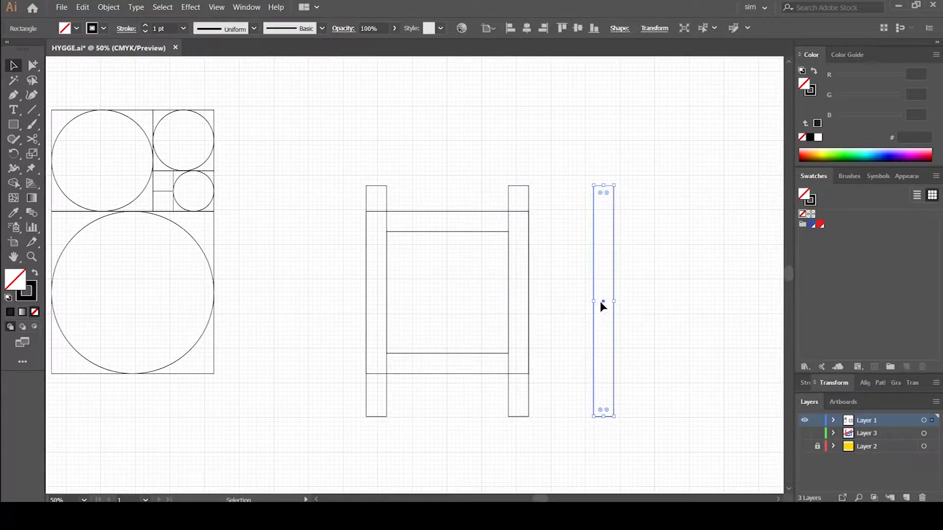
pyautogui.moveTo(604, 306); pyautogui.dragTo(624, 296)
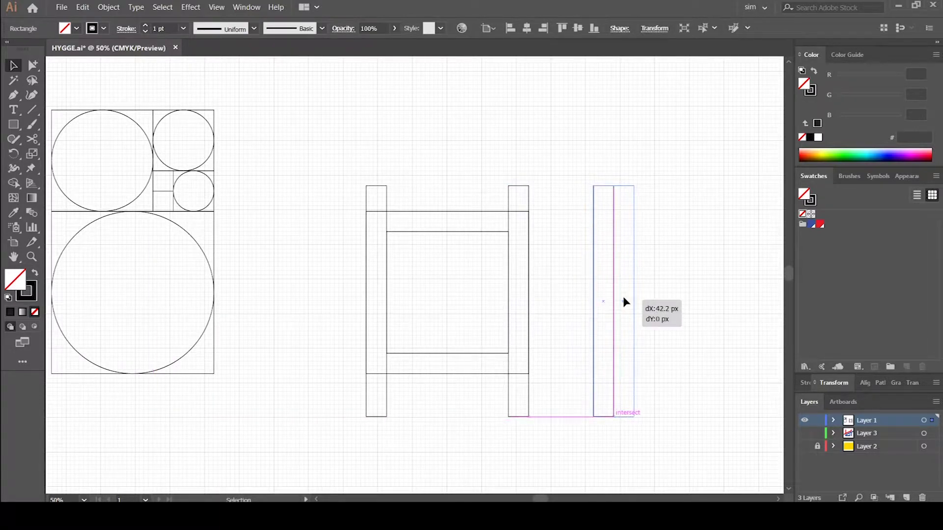
# - With width and height unlinked, set the second post copy's width to 42.203 px/2
pyautogui.click(835, 382)
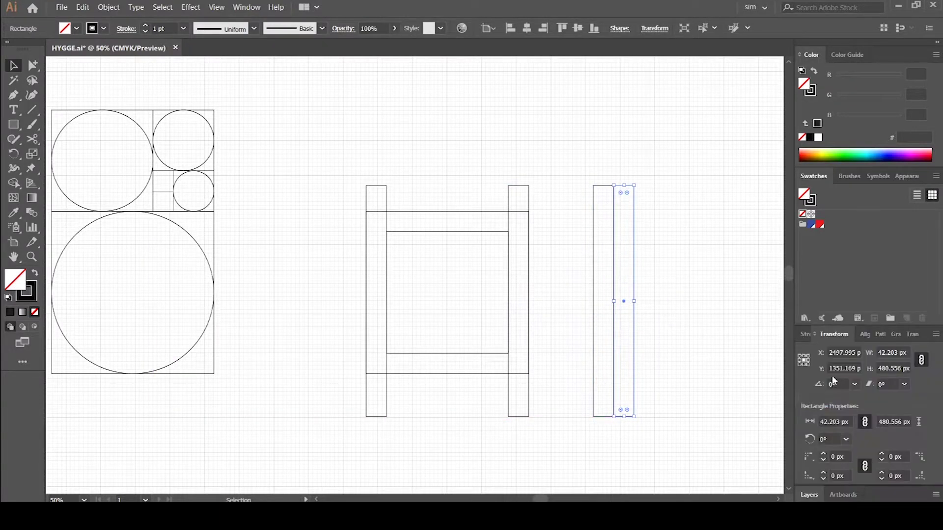
pyautogui.click(922, 361)
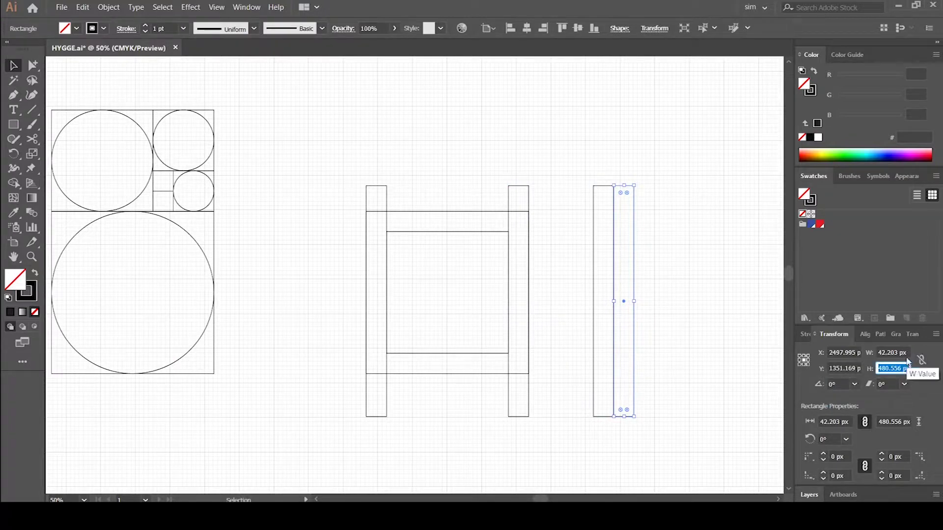
pyautogui.click(906, 353)
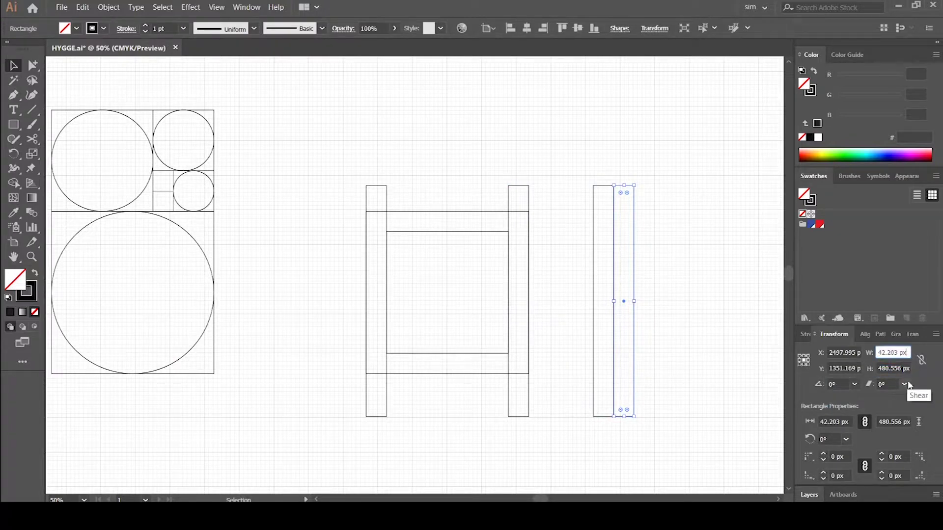
pyautogui.write('/2')
pyautogui.press('Return')
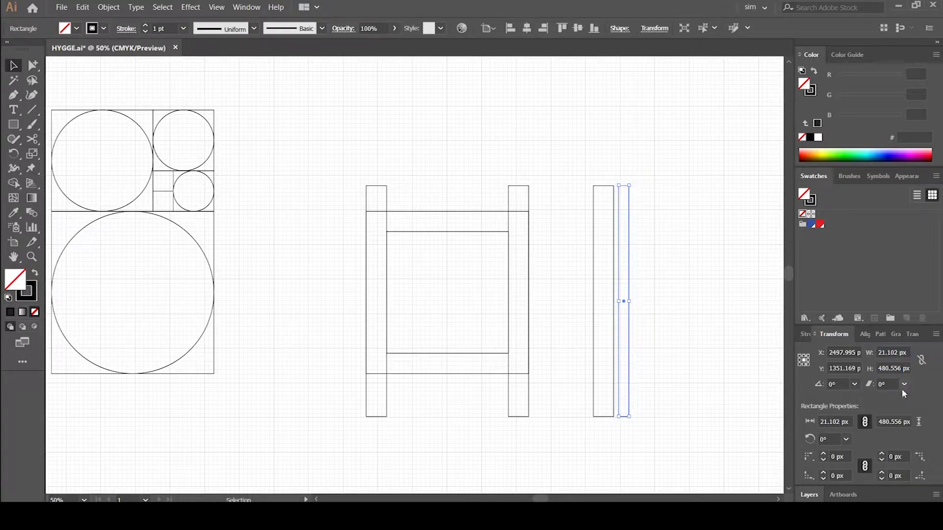
pyautogui.click(650, 275)
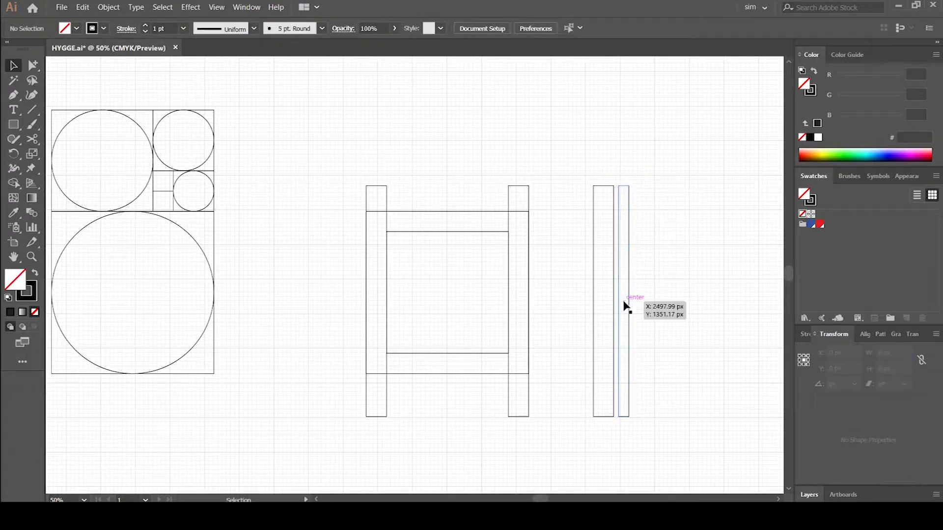
# - Add a post copy beside the thin strip and stretch all three strips much taller
pyautogui.moveTo(623, 305); pyautogui.dragTo(613, 303)
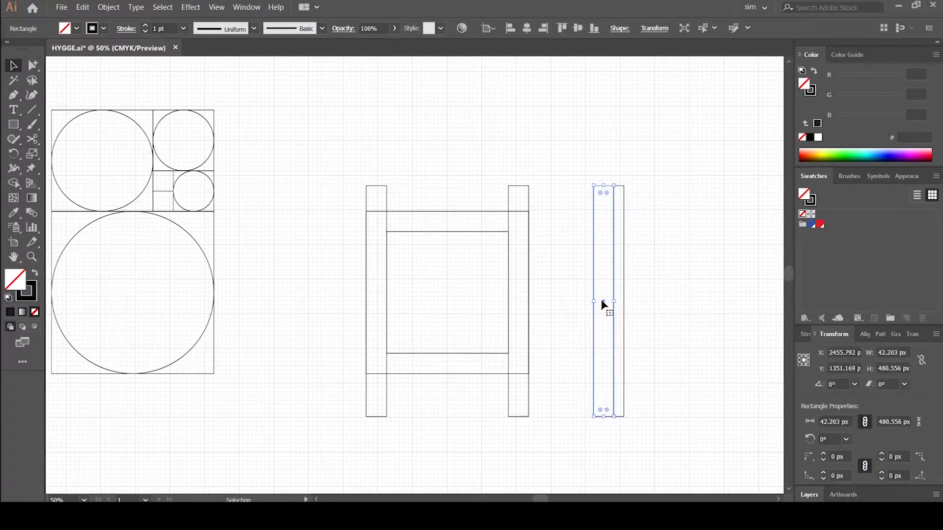
pyautogui.moveTo(613, 303)
pyautogui.mouseDown()
pyautogui.moveTo(632, 295)
pyautogui.moveTo(680, 329)
pyautogui.mouseUp()
pyautogui.click(564, 251)
pyautogui.click(845, 386)
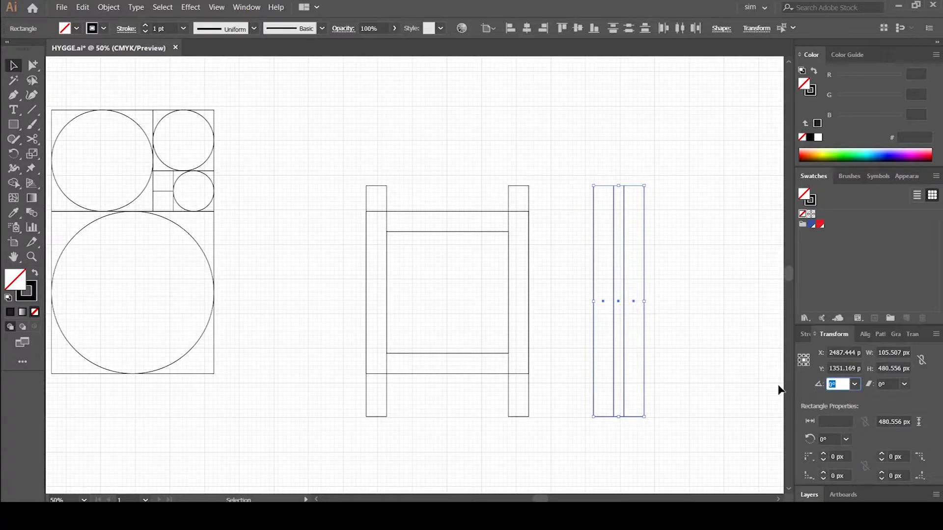
pyautogui.write('9')
pyautogui.press('Escape')
pyautogui.moveTo(619, 186); pyautogui.dragTo(618, 115)
# - Rotate the three-strip band 90° plus another 15°, and move it left across the H
pyautogui.click(815, 384)
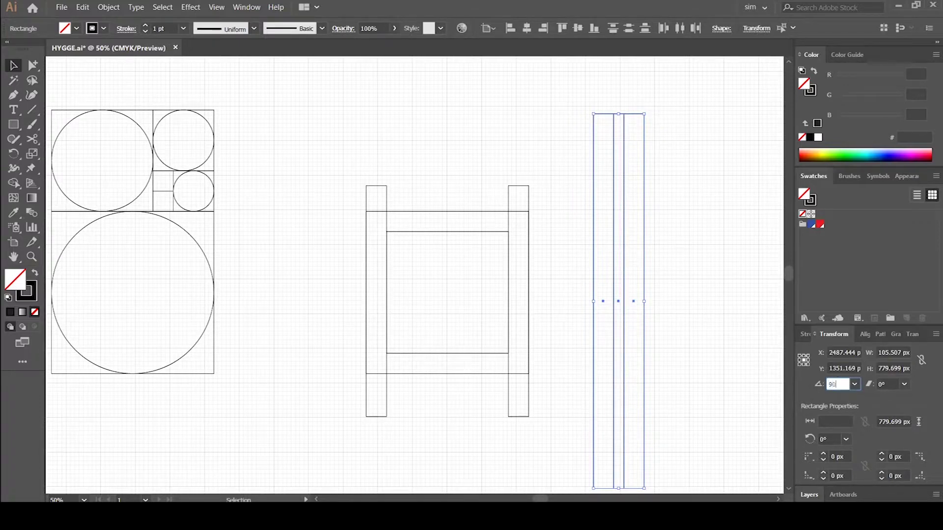
pyautogui.press('Return')
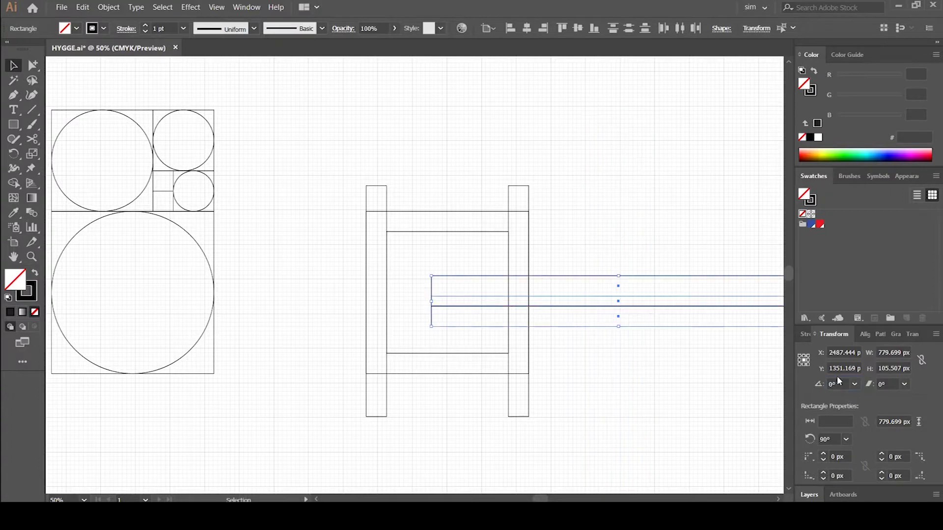
pyautogui.click(839, 384)
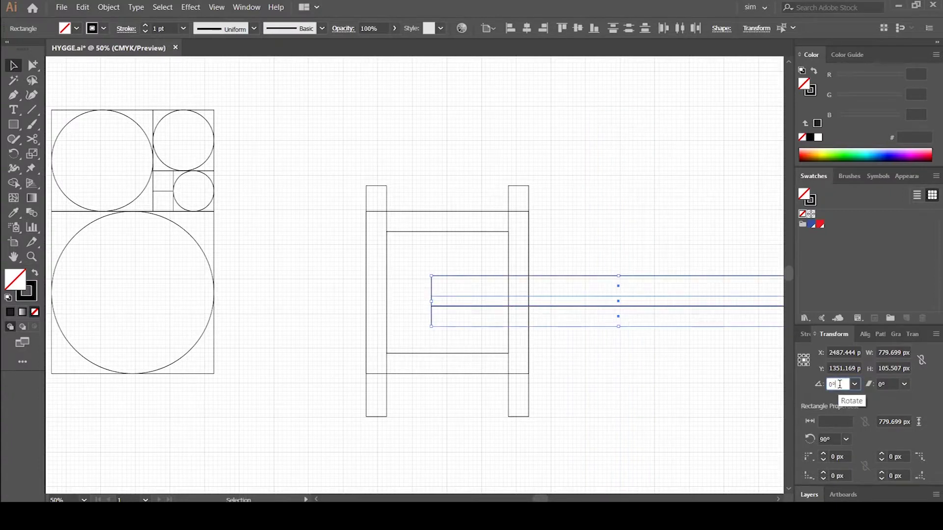
pyautogui.write('15')
pyautogui.press('Return')
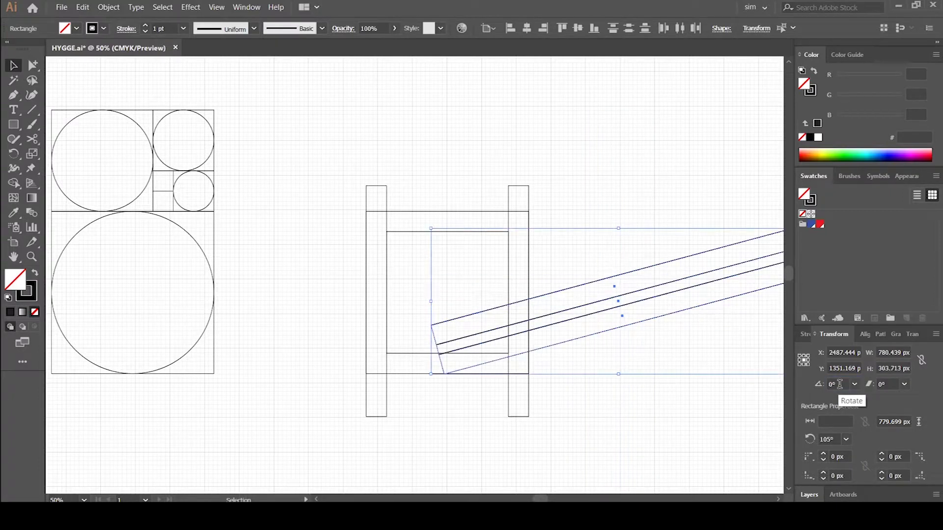
pyautogui.moveTo(620, 310); pyautogui.dragTo(448, 297)
# - Settle the tilted band across the H and add two post copies left of the left post
pyautogui.moveTo(407, 171); pyautogui.dragTo(366, 203)
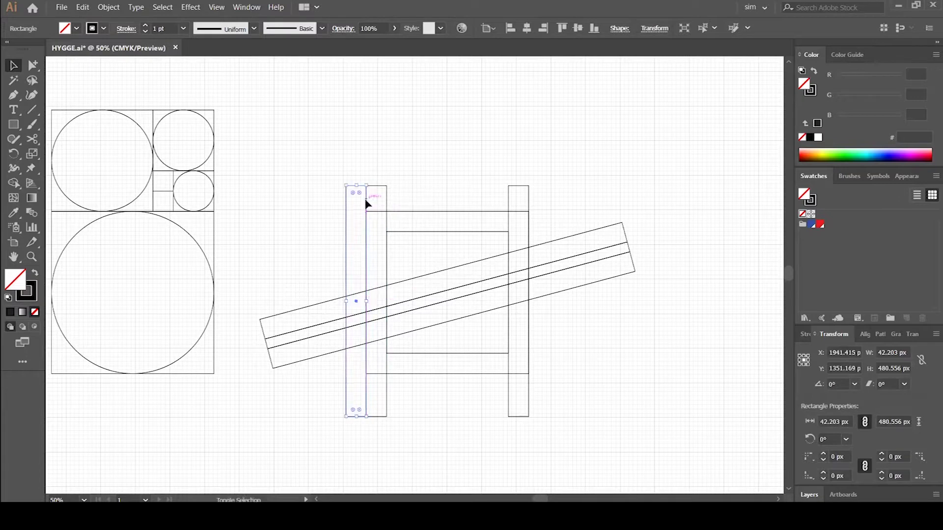
pyautogui.hotkey('ctrl', 'd')
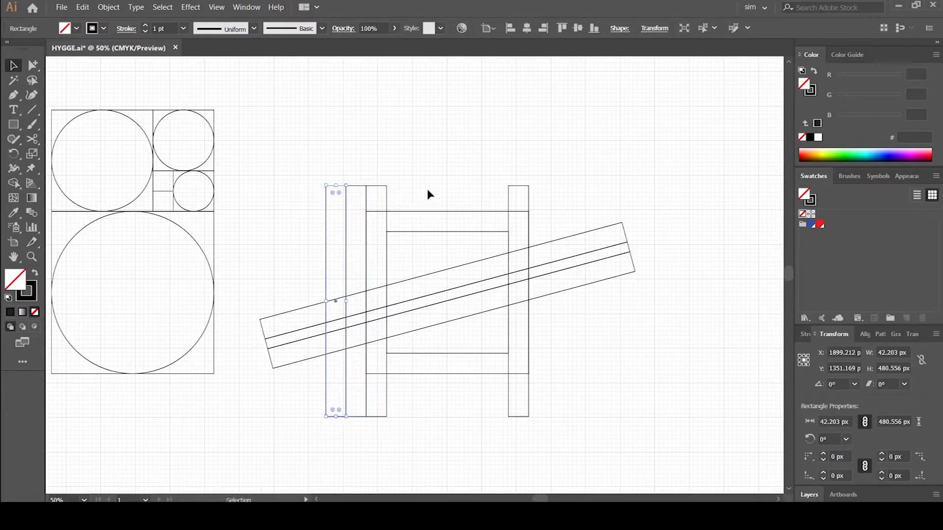
pyautogui.click(427, 196)
# - Copy the middle square and paste it in front of itself
pyautogui.click(427, 212)
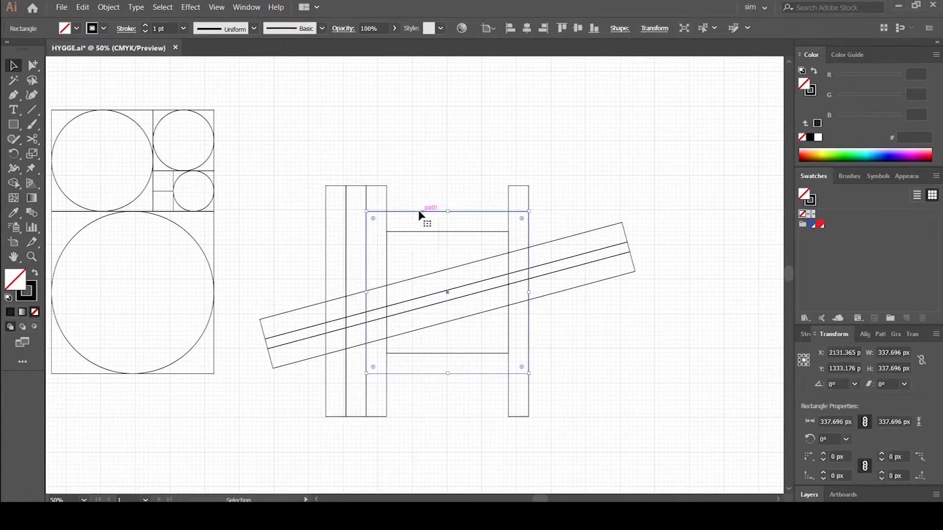
pyautogui.click(82, 7)
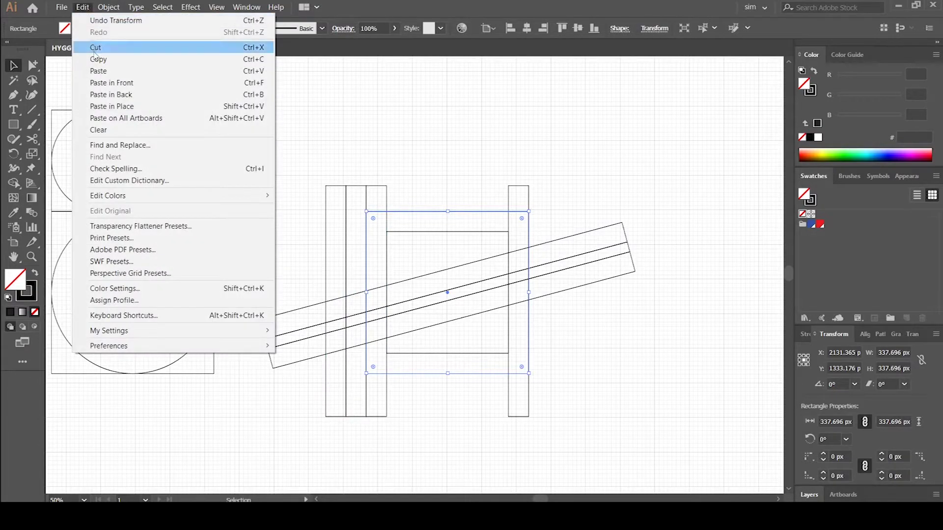
pyautogui.click(99, 60)
pyautogui.click(83, 9)
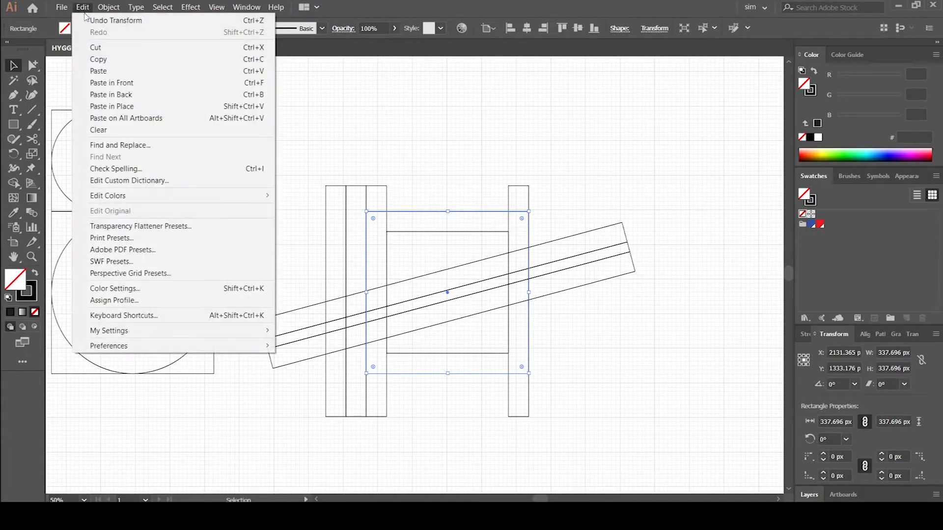
pyautogui.click(104, 83)
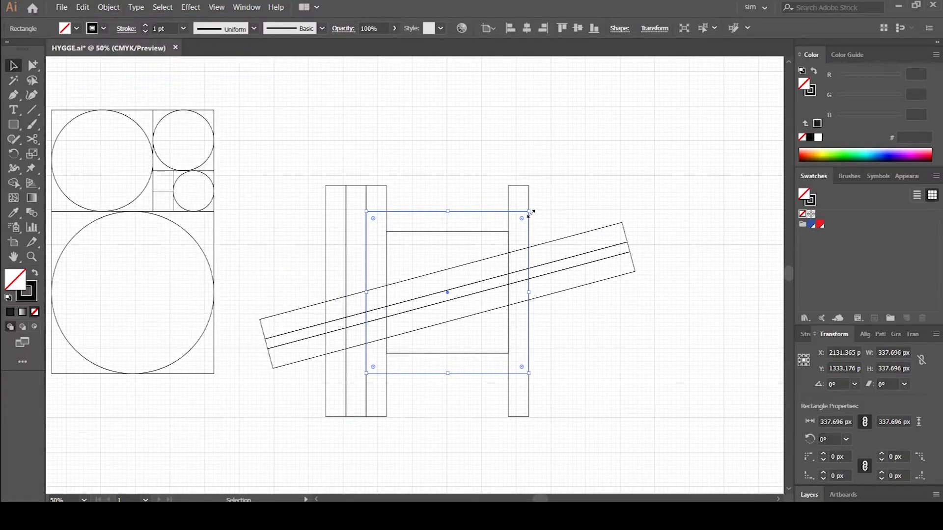
# - Scale the pasted square from its centre to about 506 px and duplicate the left vertical strip
pyautogui.moveTo(530, 212); pyautogui.dragTo(581, 180)
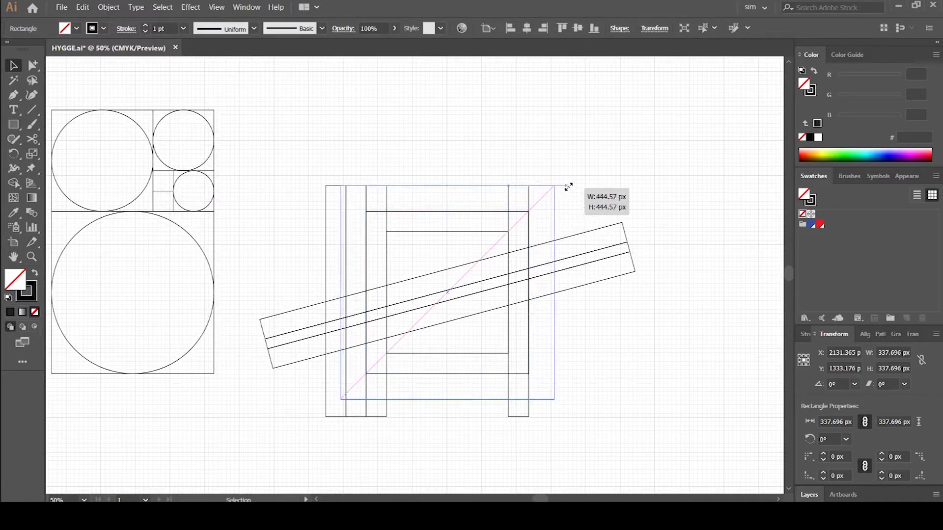
pyautogui.moveTo(580, 180); pyautogui.dragTo(588, 176)
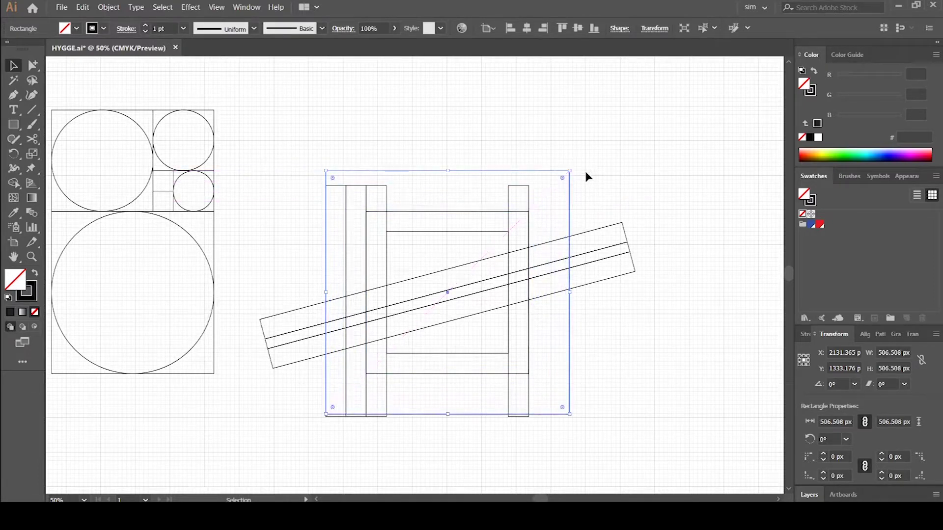
pyautogui.click(603, 136)
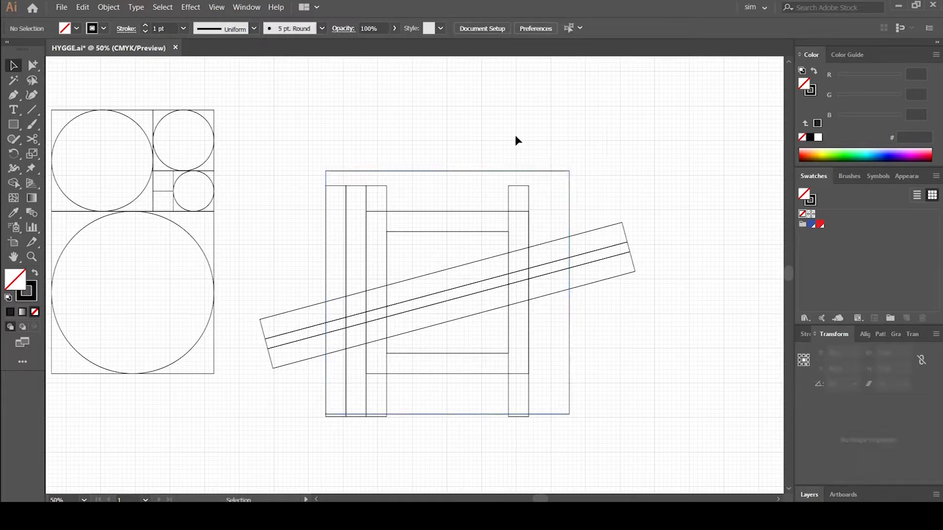
pyautogui.moveTo(338, 187); pyautogui.dragTo(453, 186)
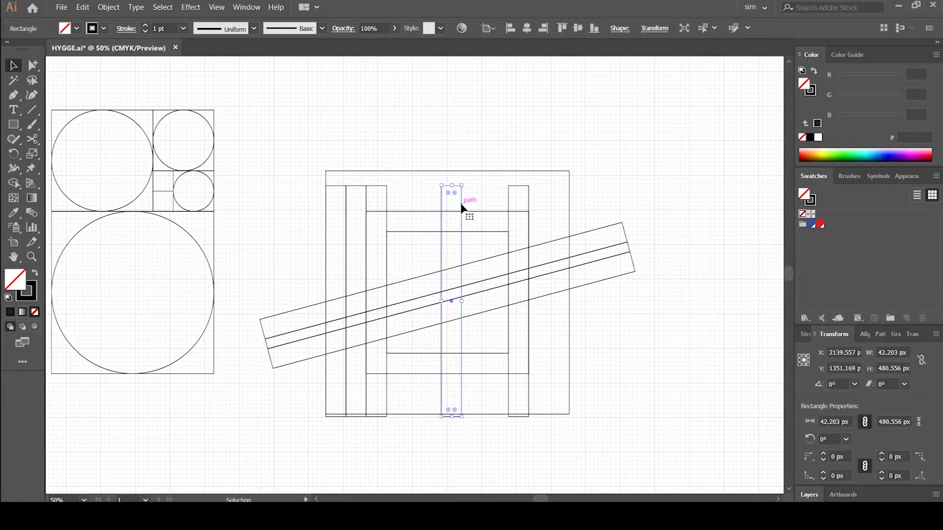
# - Nudge the middle vertical strip slightly to the right
pyautogui.moveTo(462, 207); pyautogui.dragTo(468, 207)
pyautogui.click(451, 320)
pyautogui.hotkey('shift', 'm')
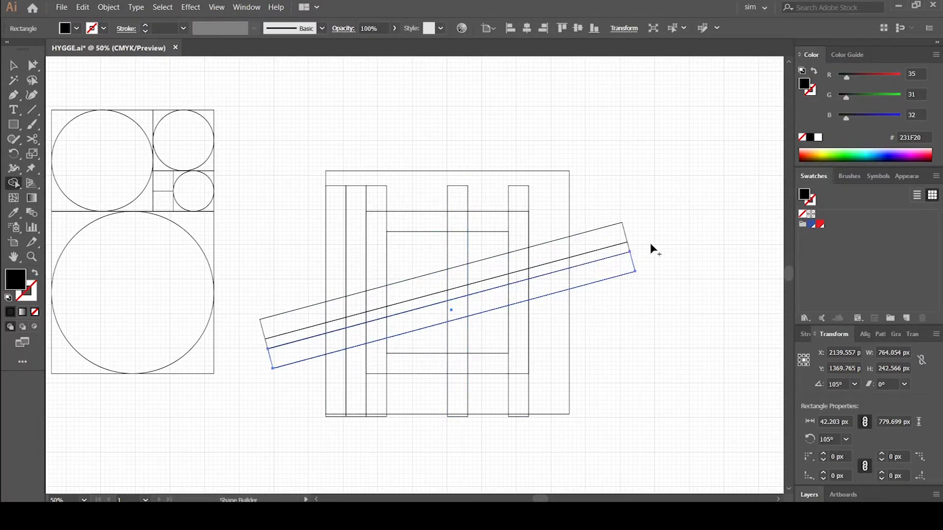
pyautogui.press('v')
pyautogui.click(649, 243)
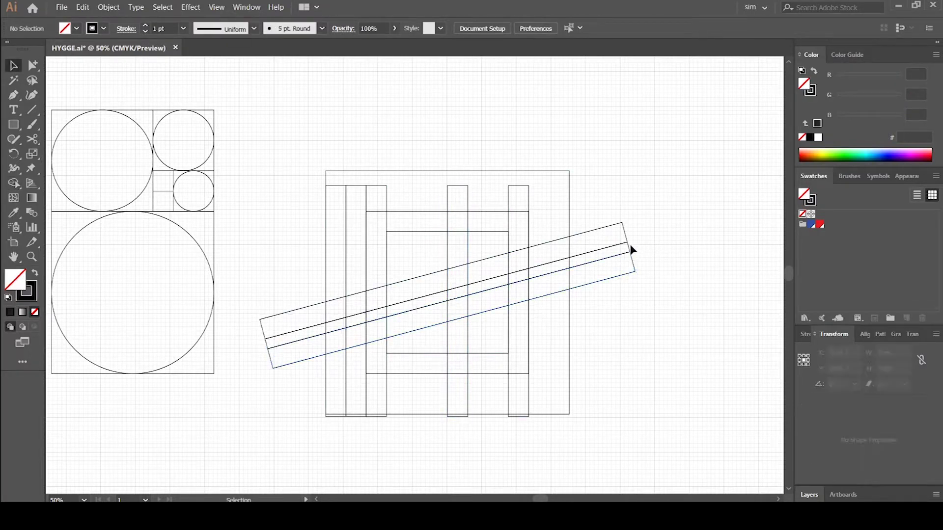
# - Copy the diagonal band about 66 px straight down and select all construction shapes
pyautogui.moveTo(631, 250); pyautogui.dragTo(634, 282)
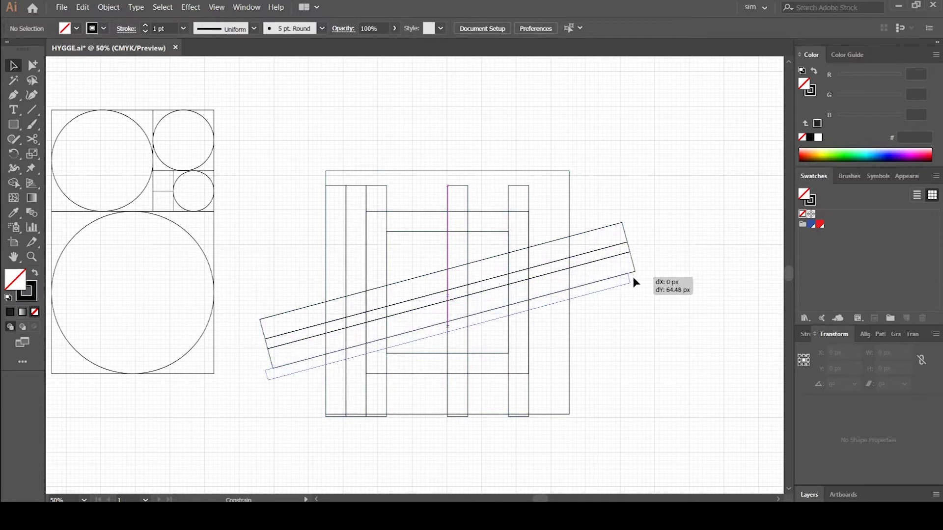
pyautogui.moveTo(634, 280); pyautogui.dragTo(633, 280)
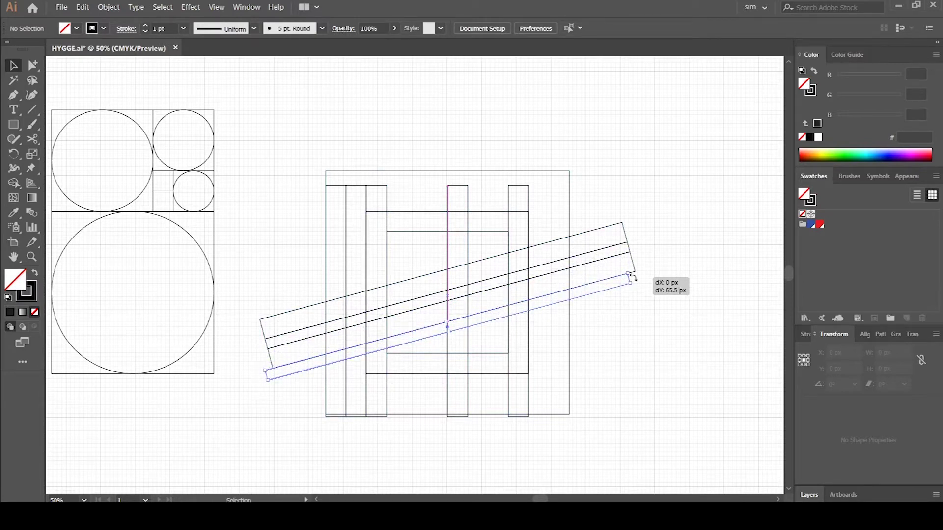
pyautogui.moveTo(263, 112); pyautogui.dragTo(315, 142)
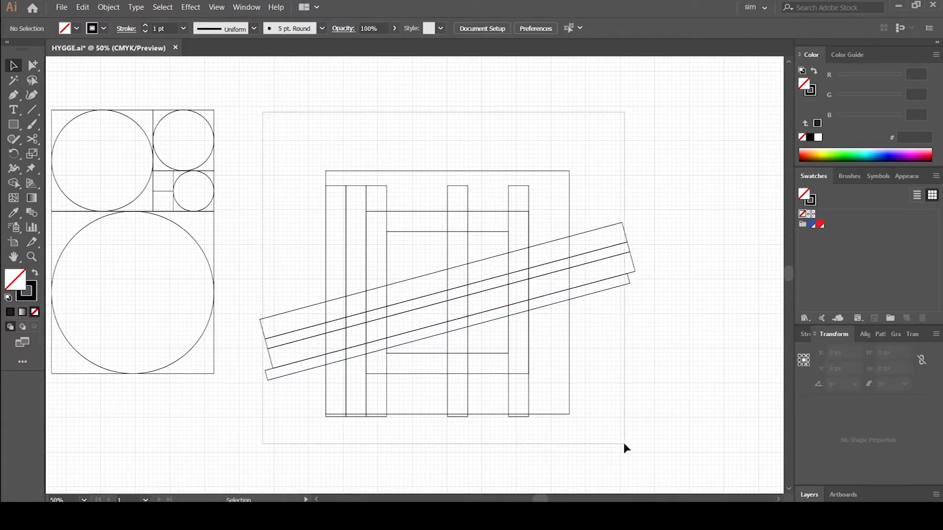
pyautogui.moveTo(300, 116); pyautogui.dragTo(625, 441)
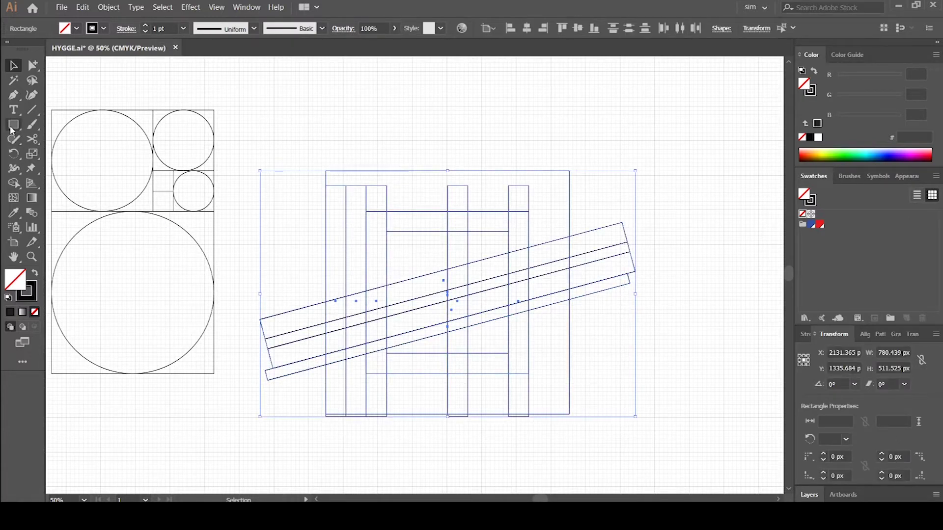
# - Merge the upper band, lower diagonal band and L-shaped regions with Shape Builder
pyautogui.click(14, 184)
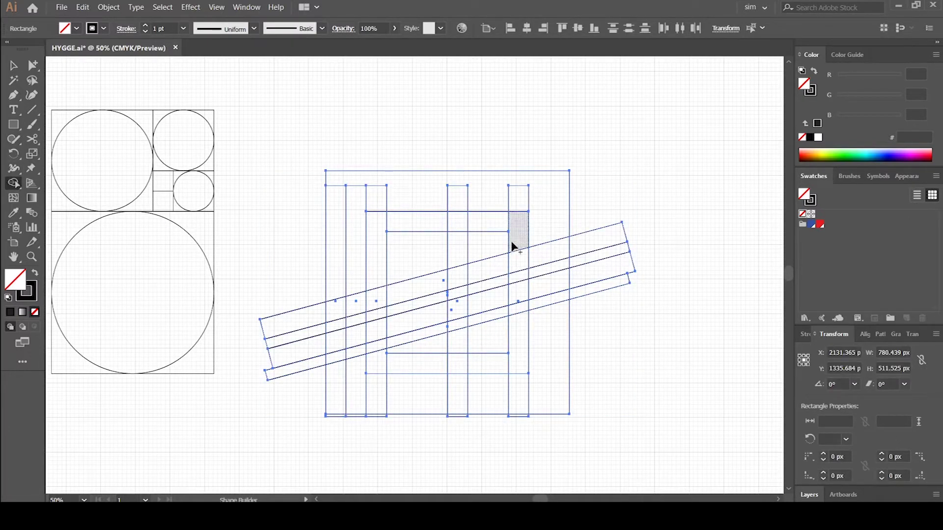
pyautogui.moveTo(375, 218)
pyautogui.mouseDown()
pyautogui.moveTo(381, 297)
pyautogui.moveTo(517, 247)
pyautogui.mouseUp()
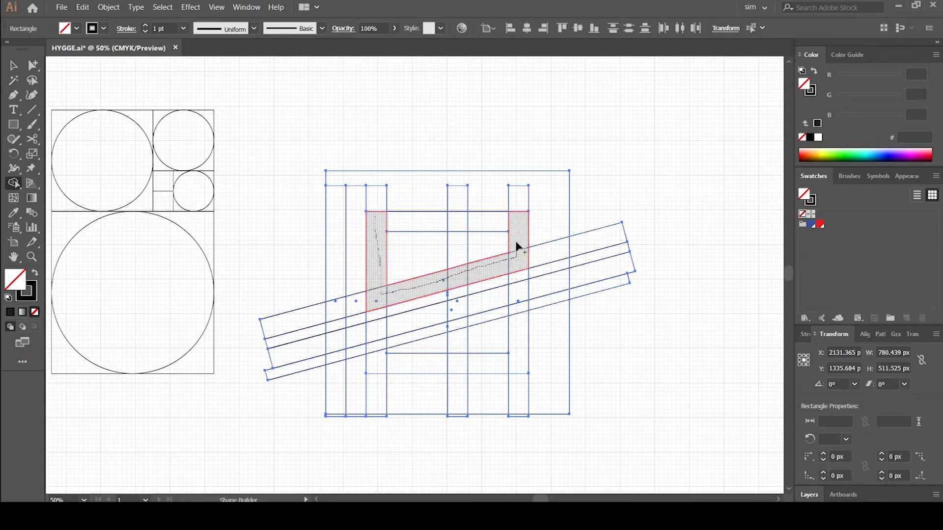
pyautogui.moveTo(516, 247); pyautogui.dragTo(505, 253)
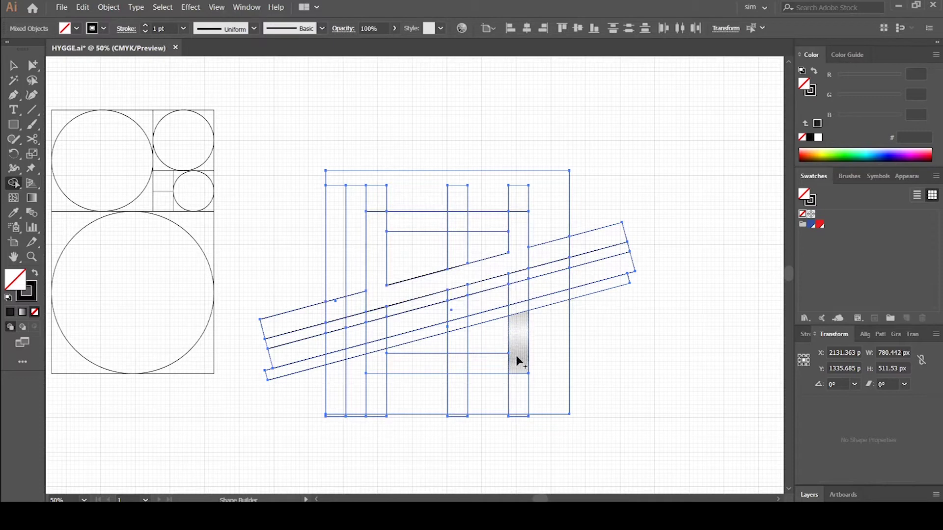
pyautogui.moveTo(519, 354)
pyautogui.mouseDown()
pyautogui.moveTo(518, 304)
pyautogui.moveTo(373, 348)
pyautogui.moveTo(461, 348)
pyautogui.mouseUp()
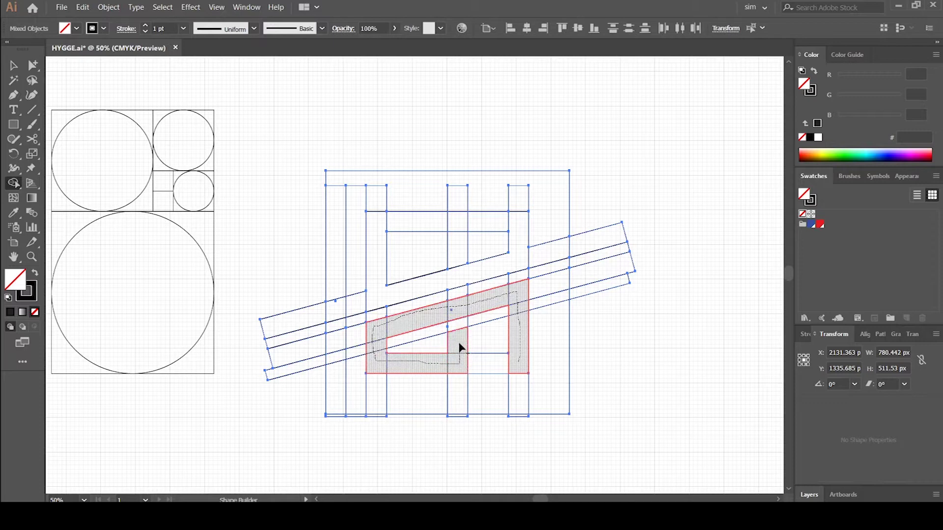
pyautogui.moveTo(460, 347); pyautogui.dragTo(459, 344)
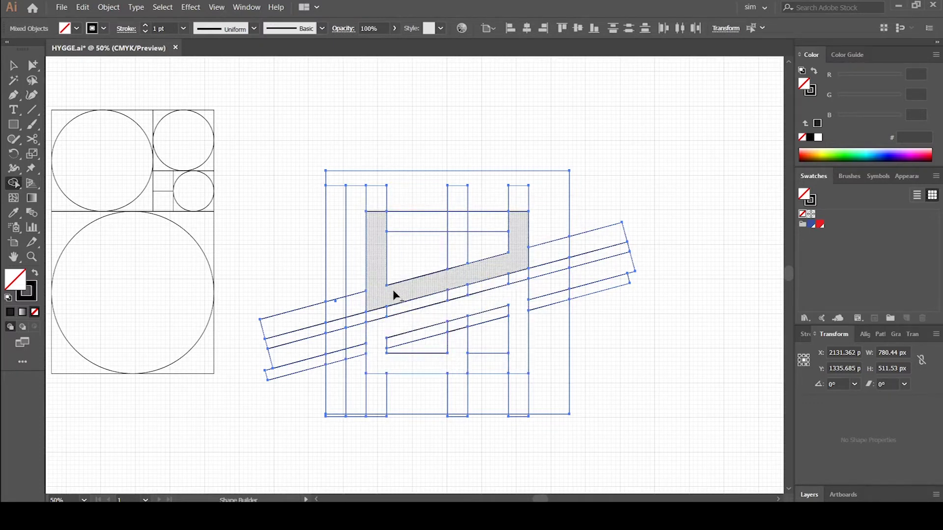
pyautogui.moveTo(373, 301); pyautogui.dragTo(341, 308)
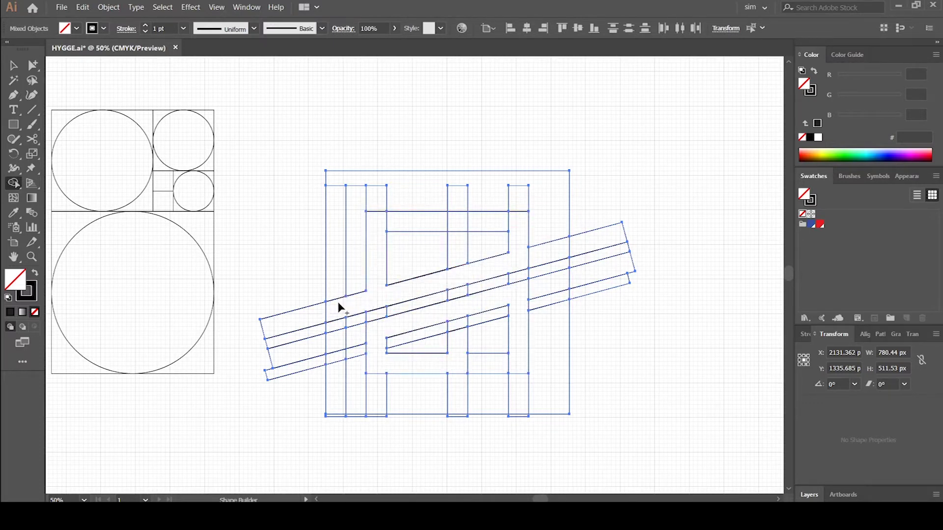
pyautogui.moveTo(511, 290); pyautogui.dragTo(545, 291)
# - Fill both merged letter pieces solid black with no stroke
pyautogui.click(37, 275)
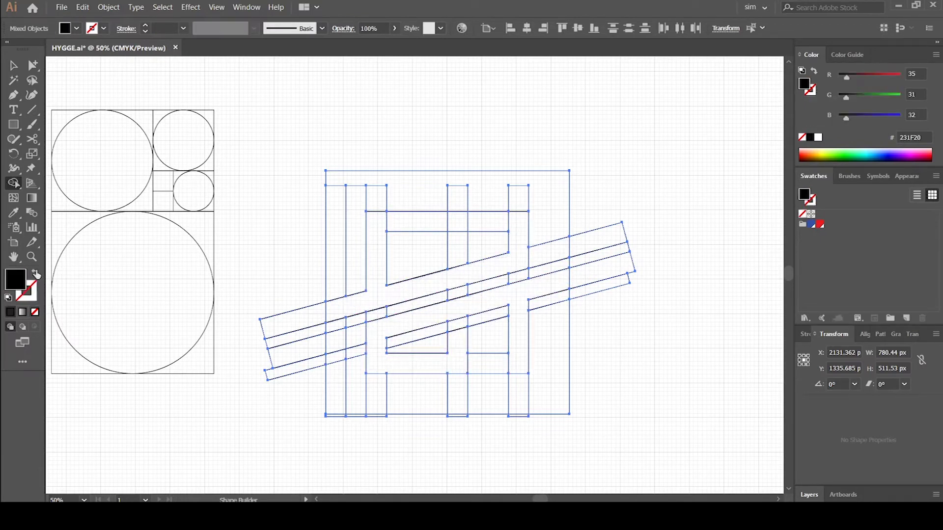
pyautogui.click(379, 284)
pyautogui.click(516, 298)
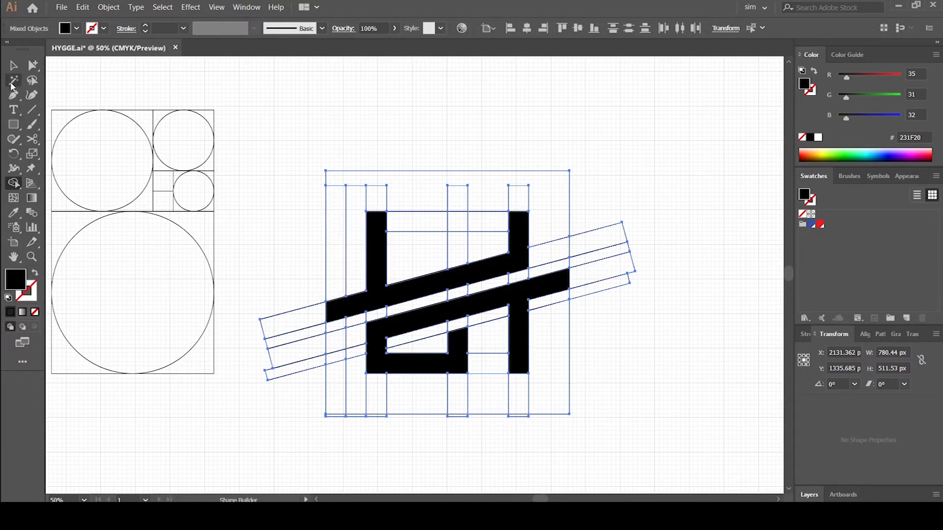
pyautogui.click(14, 66)
pyautogui.click(529, 136)
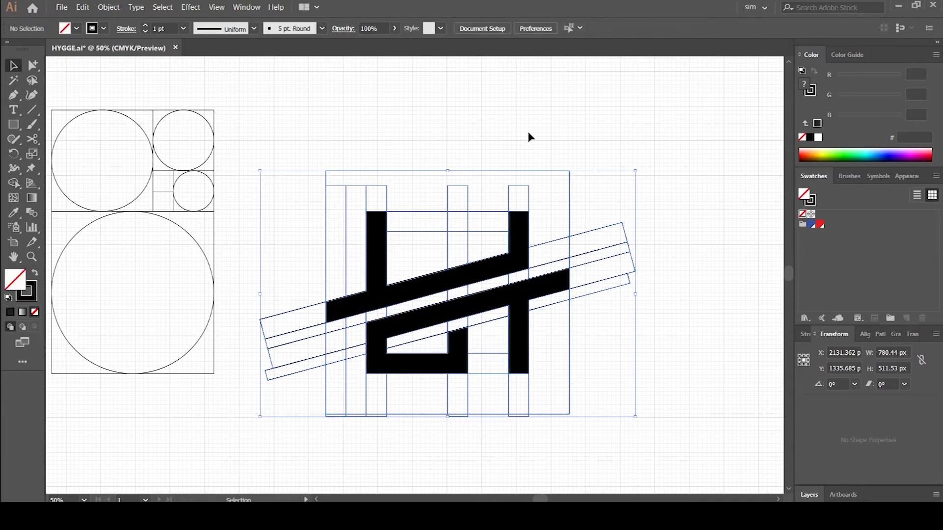
# - Delete every construction shape except the black letterform, then select the letterform
pyautogui.click(525, 172)
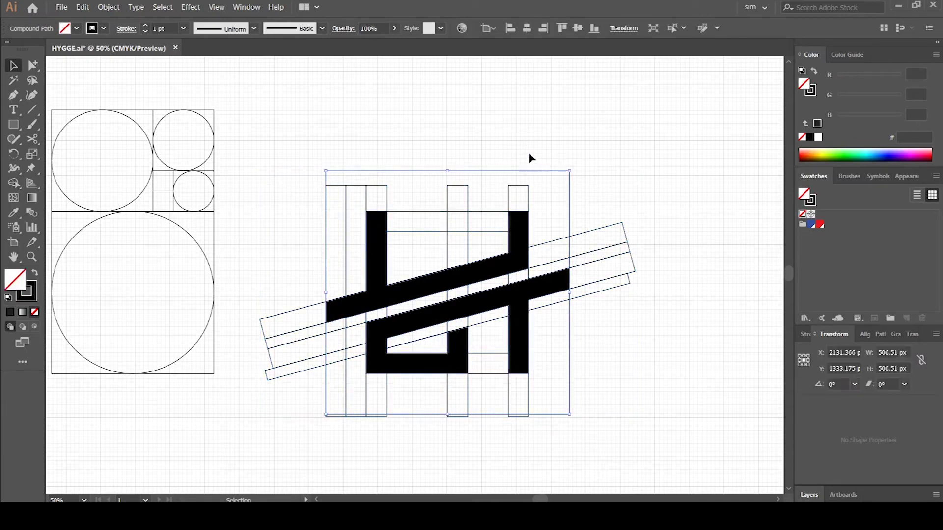
pyautogui.hotkey('ctrl', 'a')
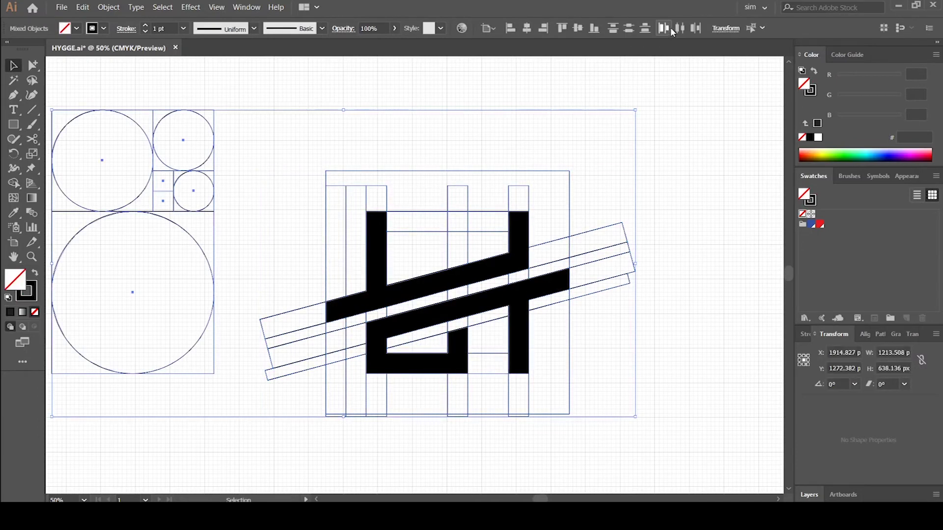
pyautogui.click(510, 103)
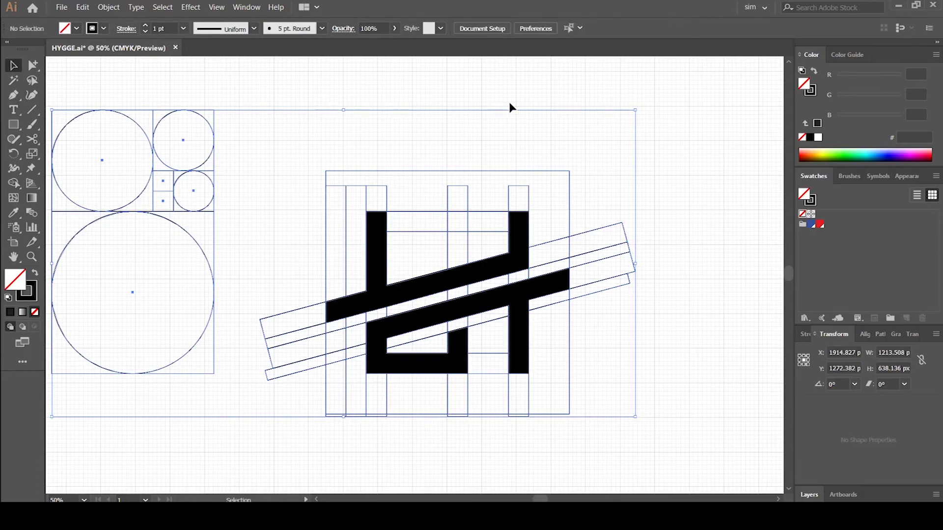
pyautogui.hotkey('ctrl', ';')
pyautogui.moveTo(258, 144); pyautogui.dragTo(623, 415)
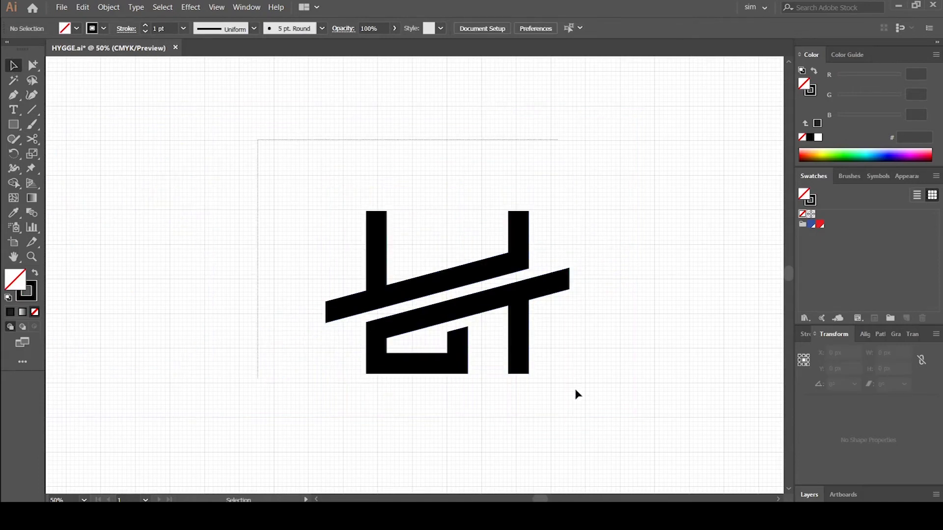
pyautogui.click(35, 298)
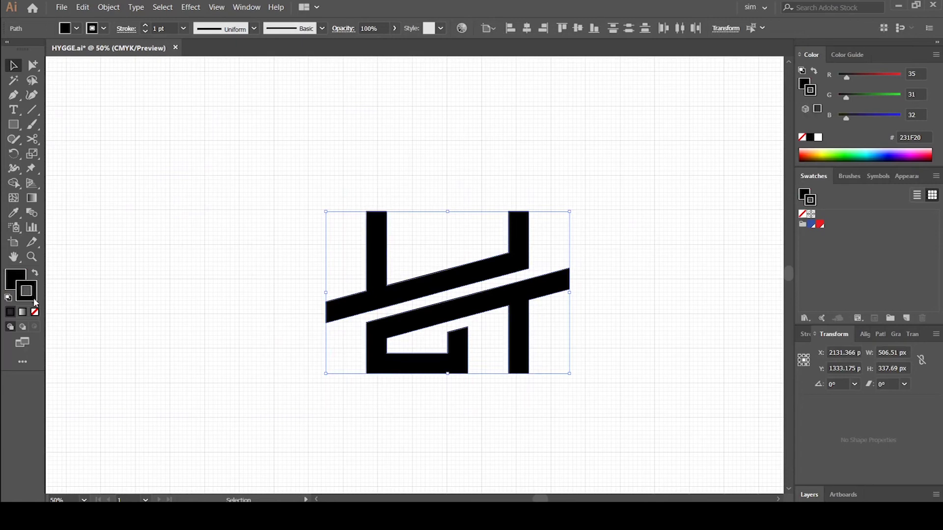
# - Set the logo's stroke to None and return to editing its fill
pyautogui.click(34, 312)
pyautogui.click(14, 278)
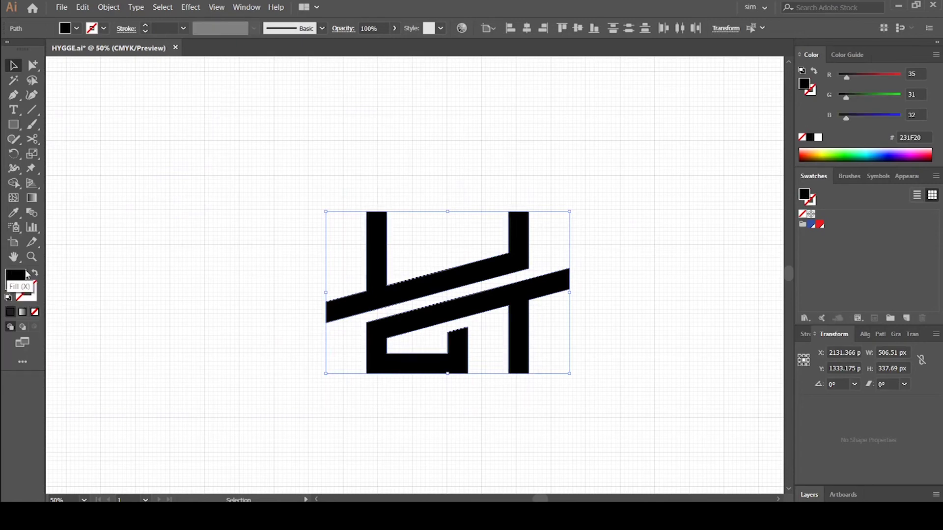
pyautogui.click(271, 266)
# - Apply the blue swatch to the upper logo piece and red to the lower piece
pyautogui.click(386, 287)
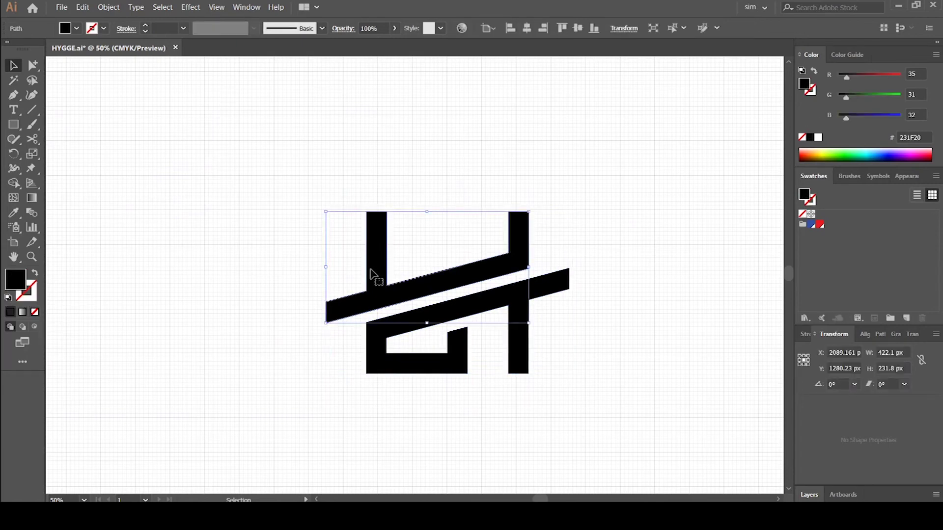
pyautogui.click(811, 225)
pyautogui.click(558, 289)
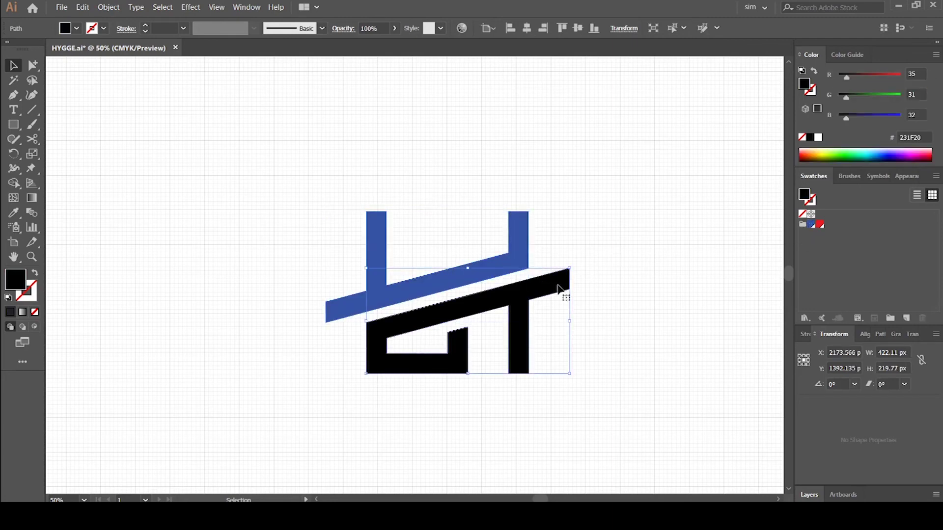
pyautogui.click(820, 224)
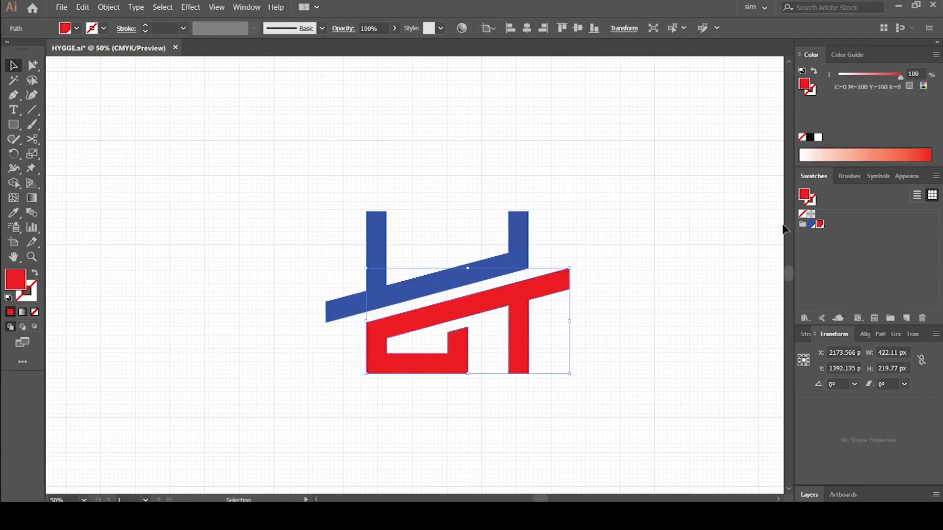
pyautogui.click(674, 238)
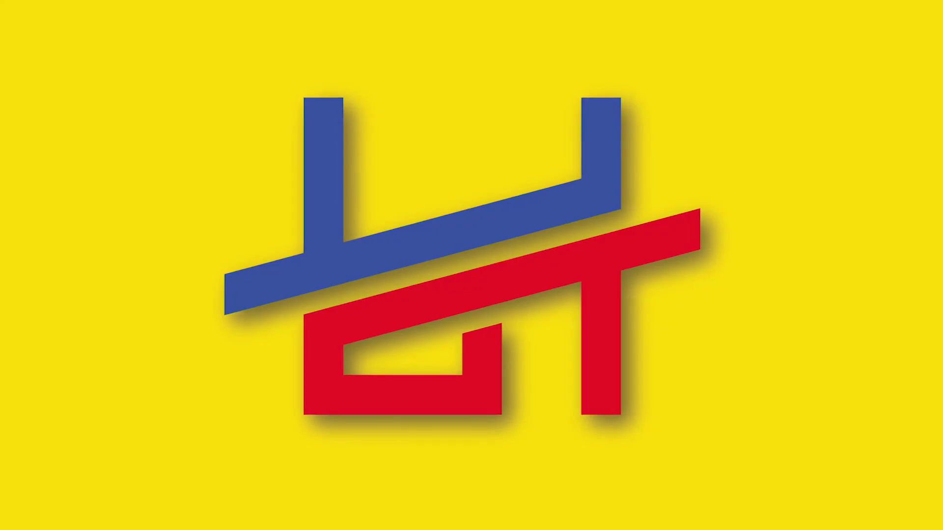